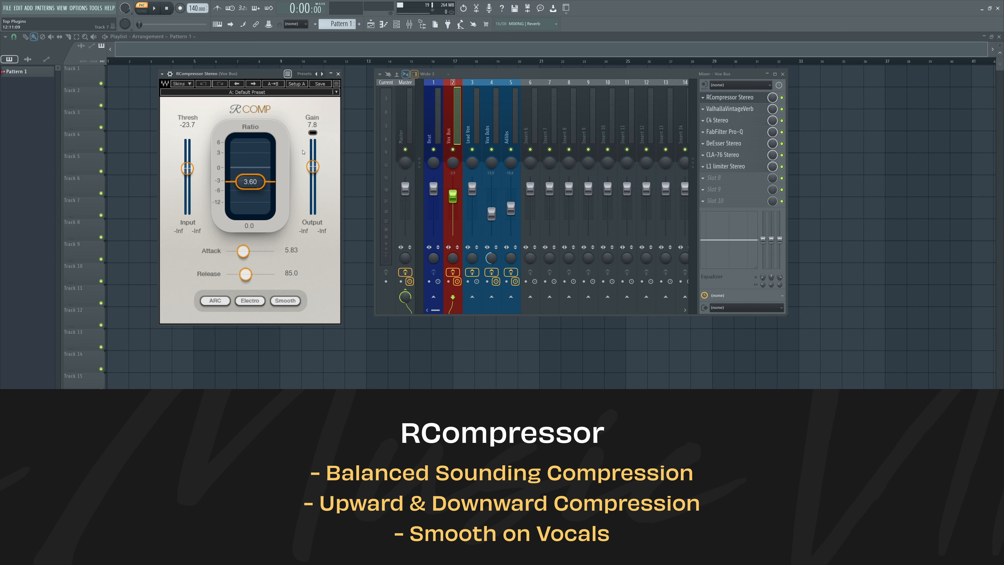
Set the RCompressor's ratio on the Vox Bus to 0.71 and close the plugin.
drag(254, 188, 253, 160)
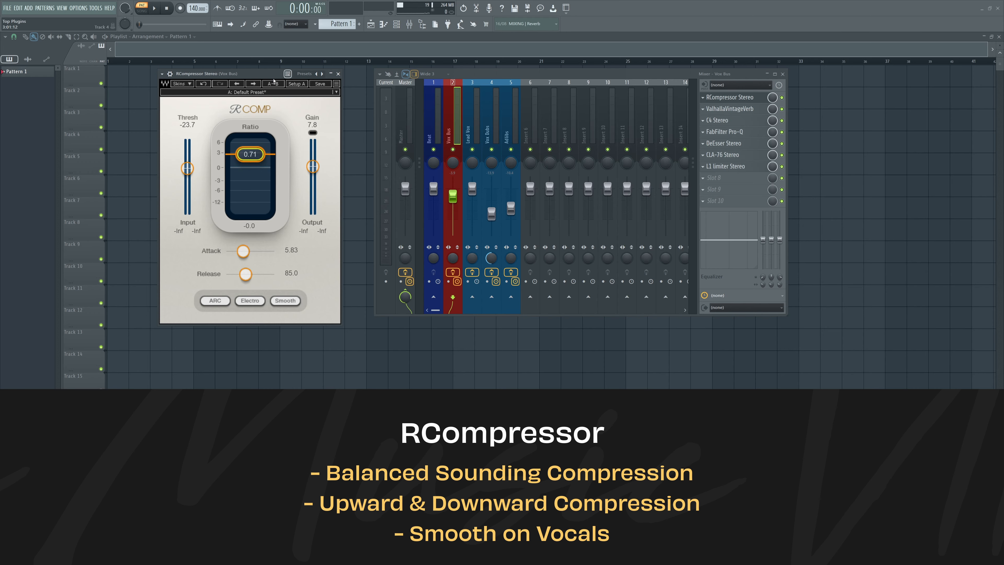
click(338, 73)
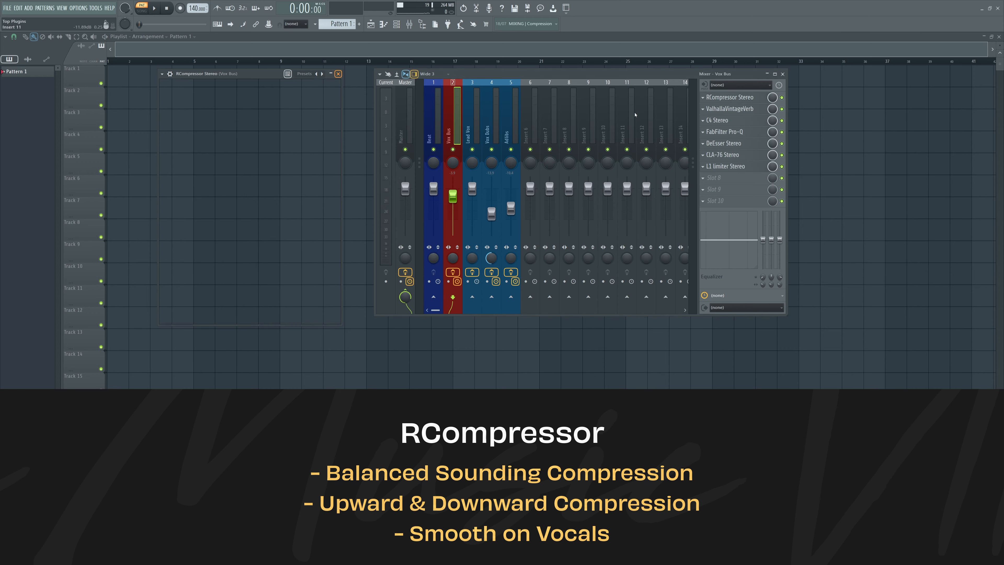
View ValhallaVintageVerb on the Vox Bus, try it ahead of RCompressor in the effect chain, and restore the original order.
click(729, 109)
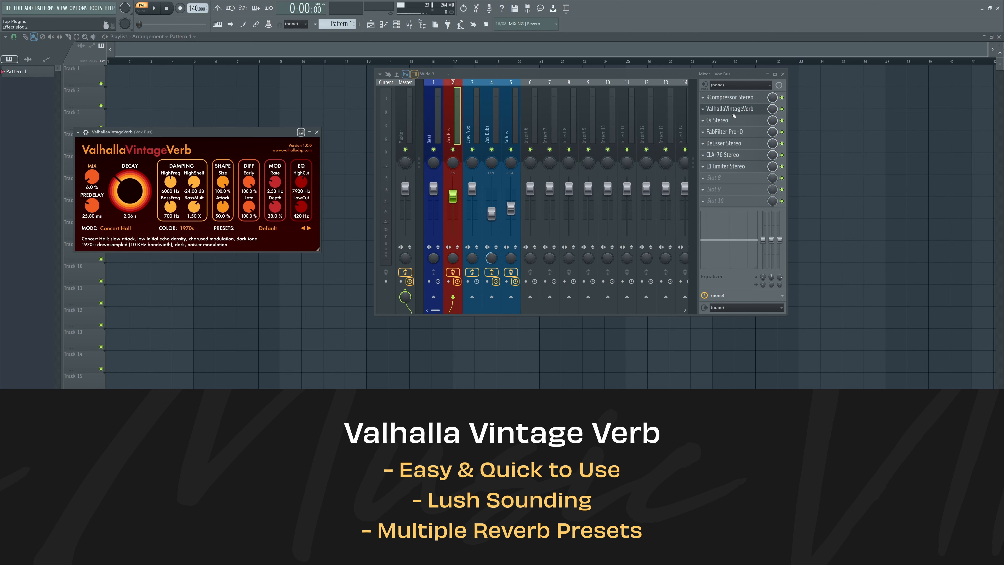
mouse_move(728, 108)
mouse_down()
mouse_move(737, 172)
mouse_move(731, 97)
mouse_up()
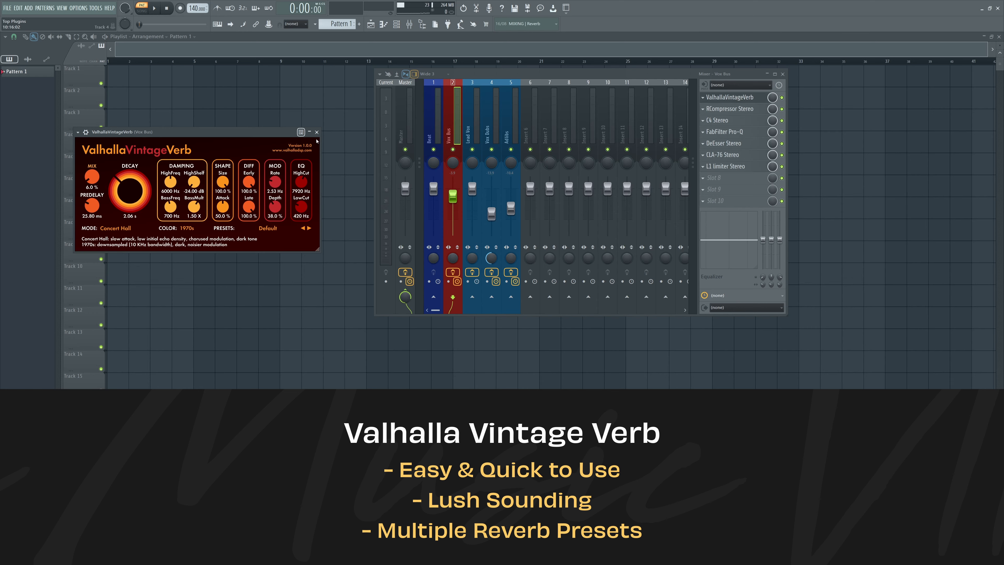
click(317, 132)
drag(729, 98, 729, 110)
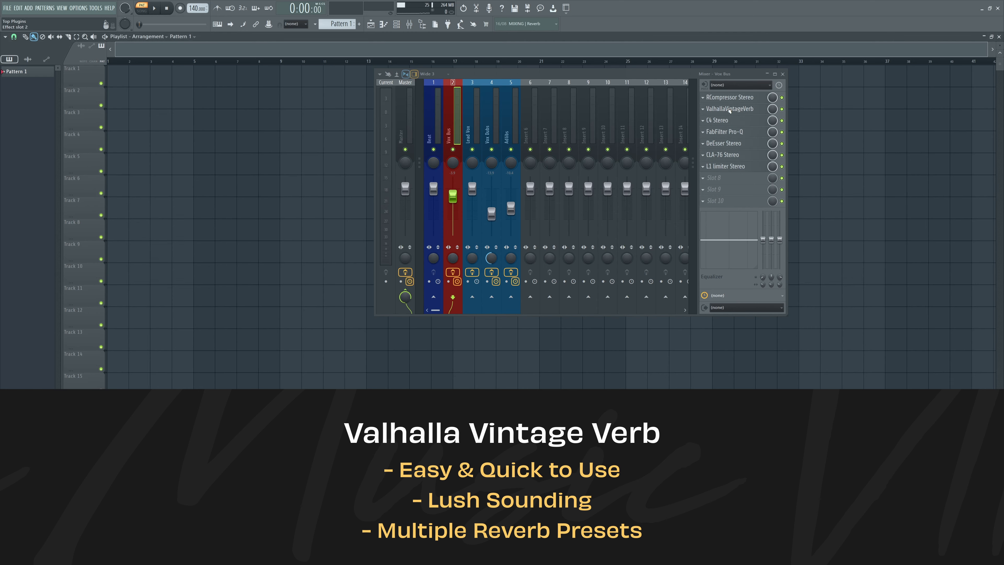
Open the C4 multiband processor on the Vox Bus, arrange it beside the mixer to examine its bands, and close it.
click(717, 120)
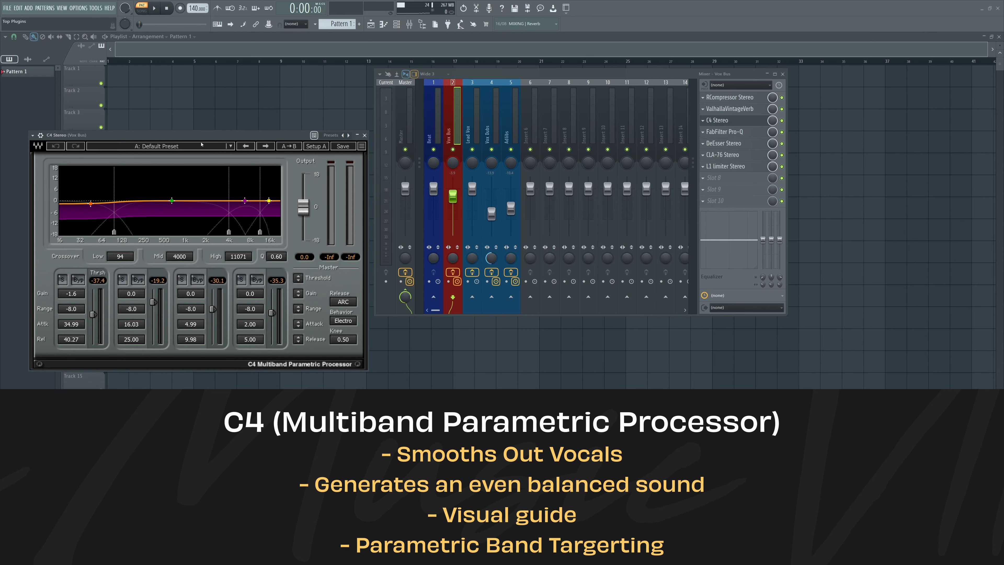
drag(207, 138, 228, 92)
drag(505, 73, 547, 76)
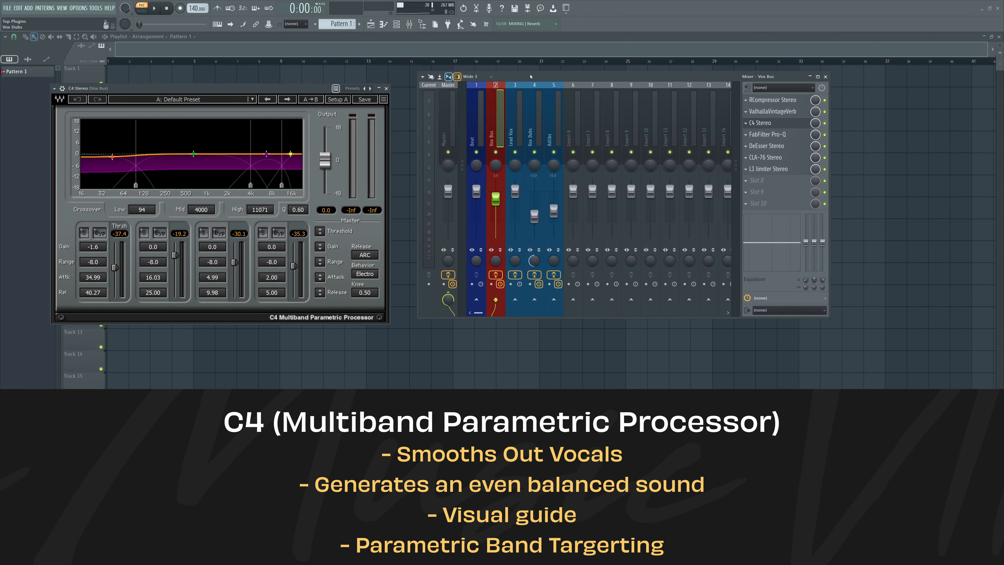
drag(259, 89, 275, 76)
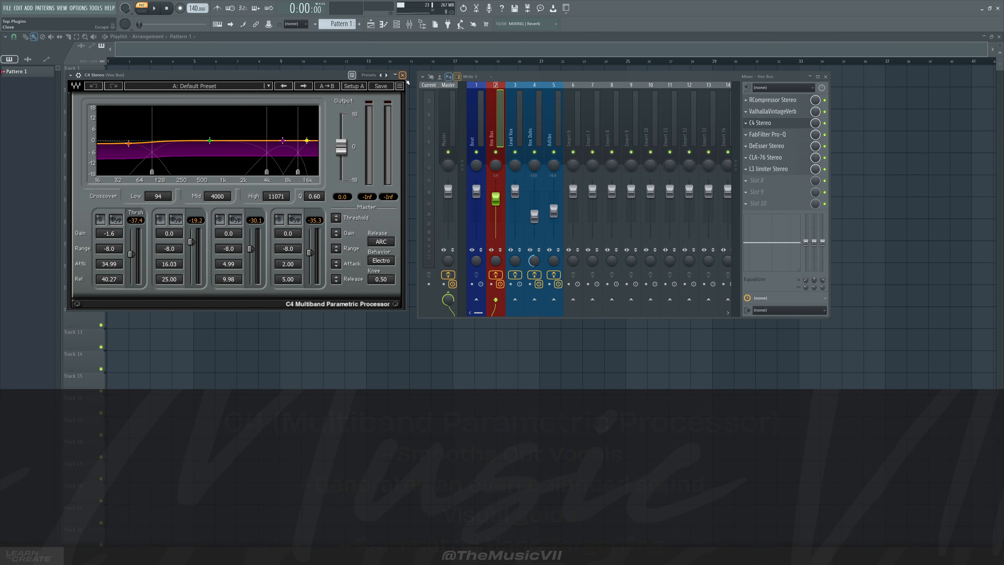
click(403, 75)
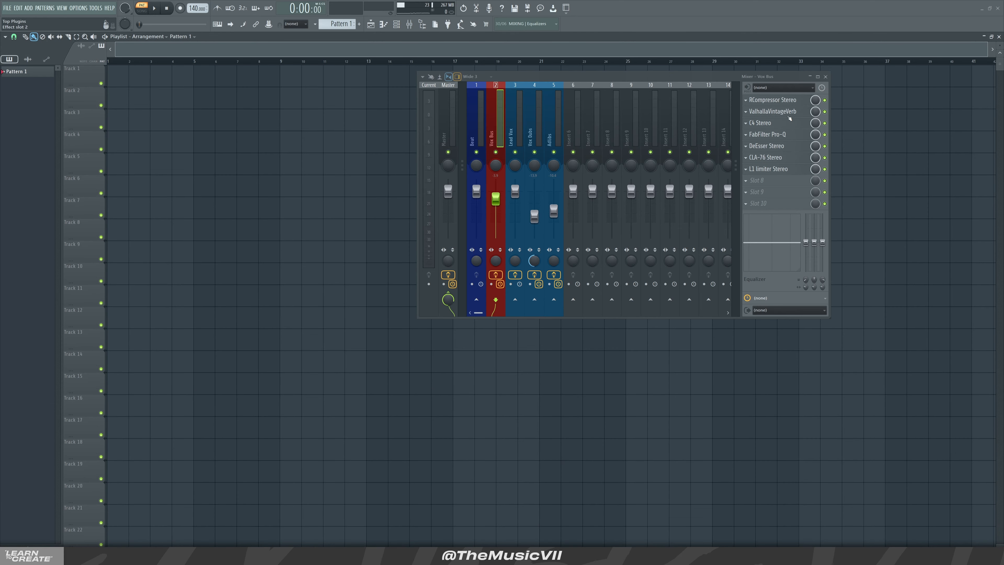
Set the RCompressor's ratio on the Vox Bus to 2.57 and close the plugin.
click(773, 100)
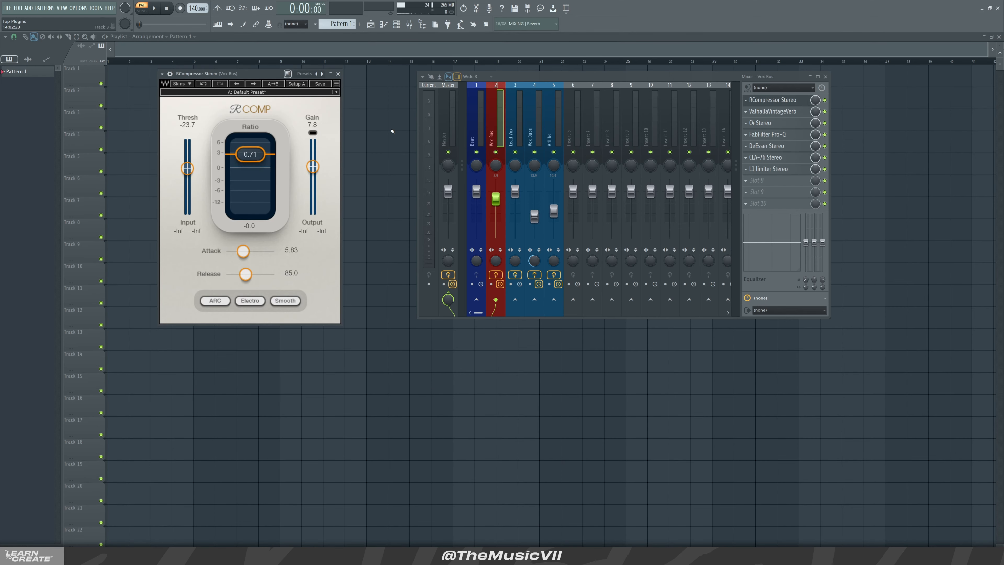
drag(224, 153, 242, 180)
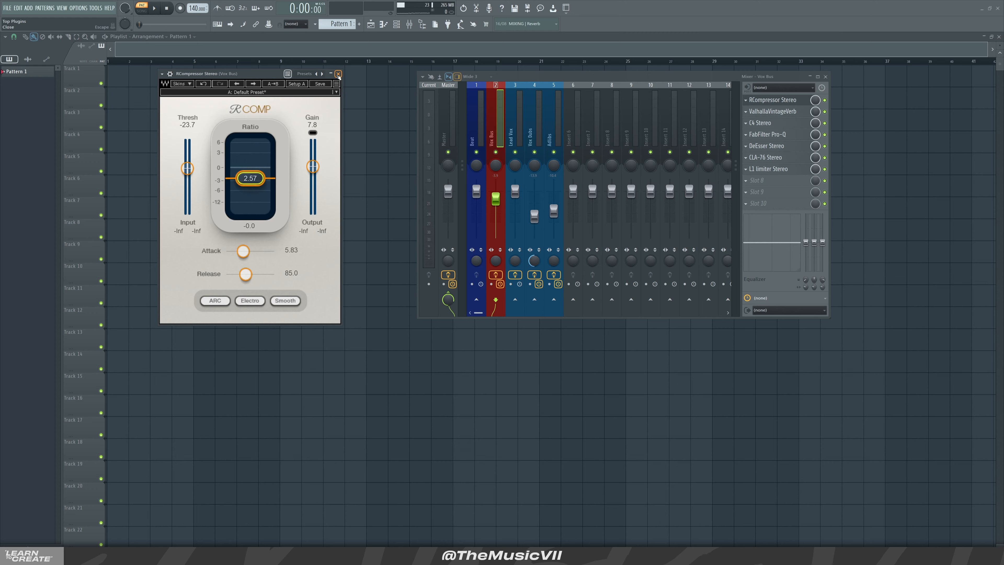
click(339, 74)
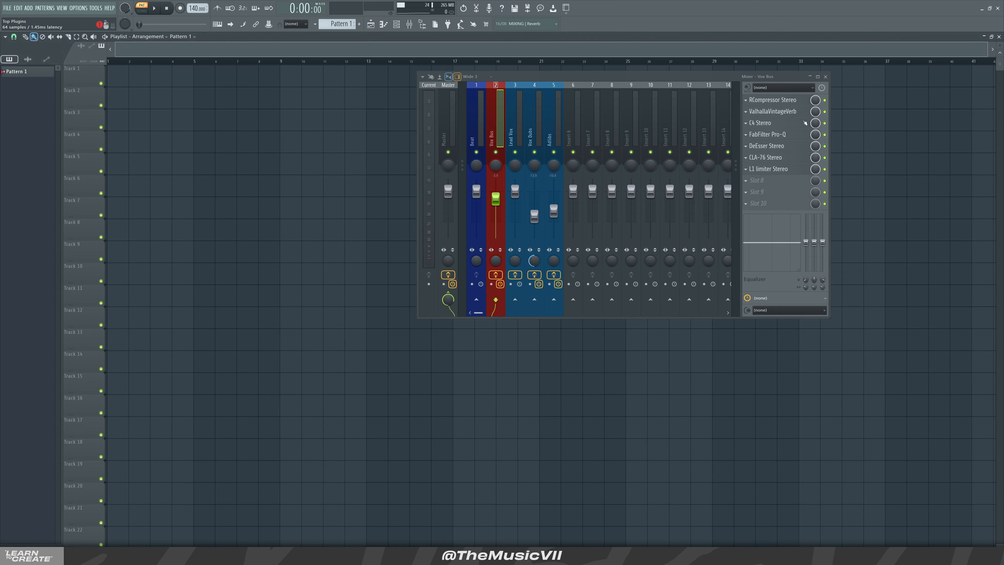
Revisit C4 and examine the FabFilter Pro-Q curve on the Vox Bus, closing both plugins.
click(760, 123)
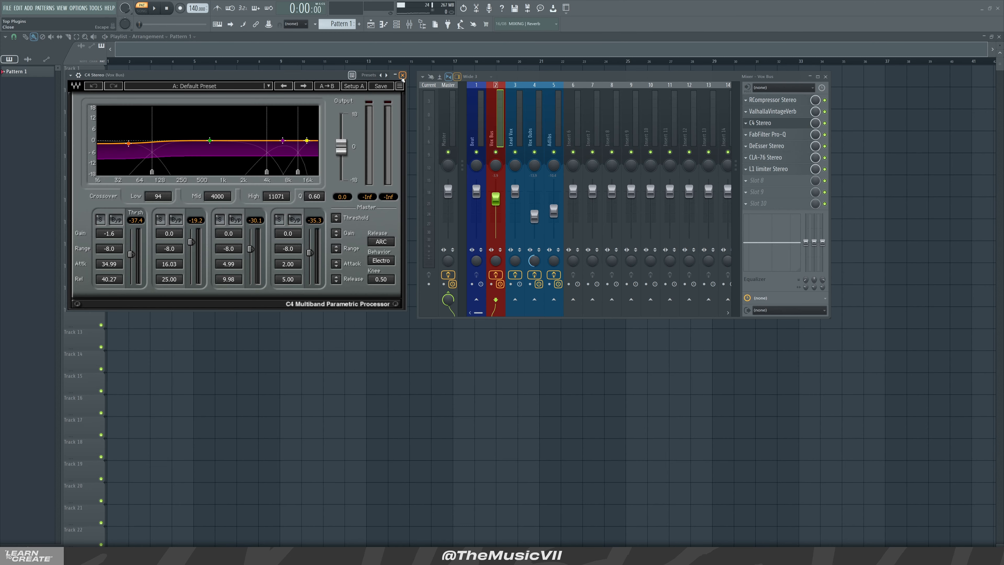
click(403, 75)
click(774, 135)
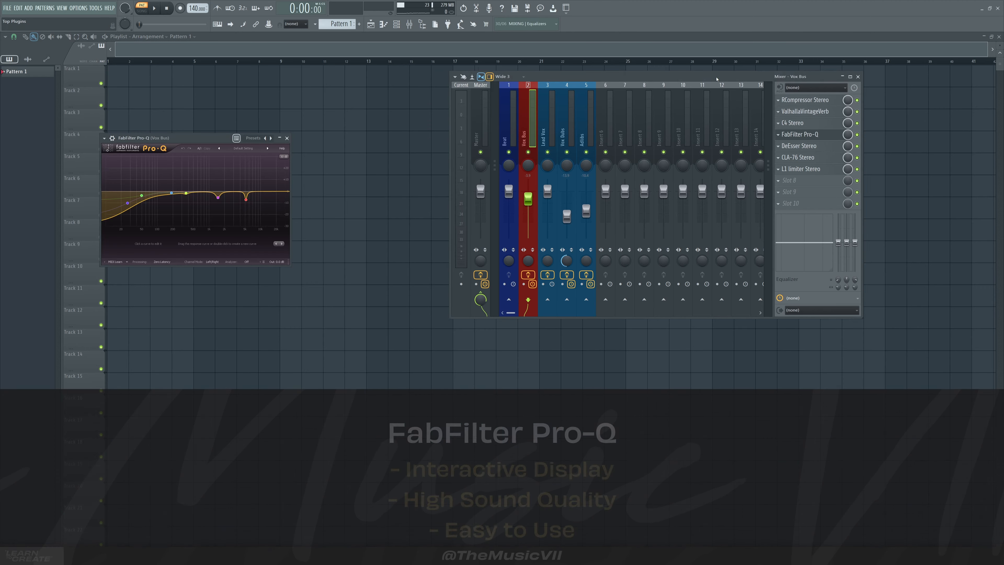
drag(187, 142, 244, 115)
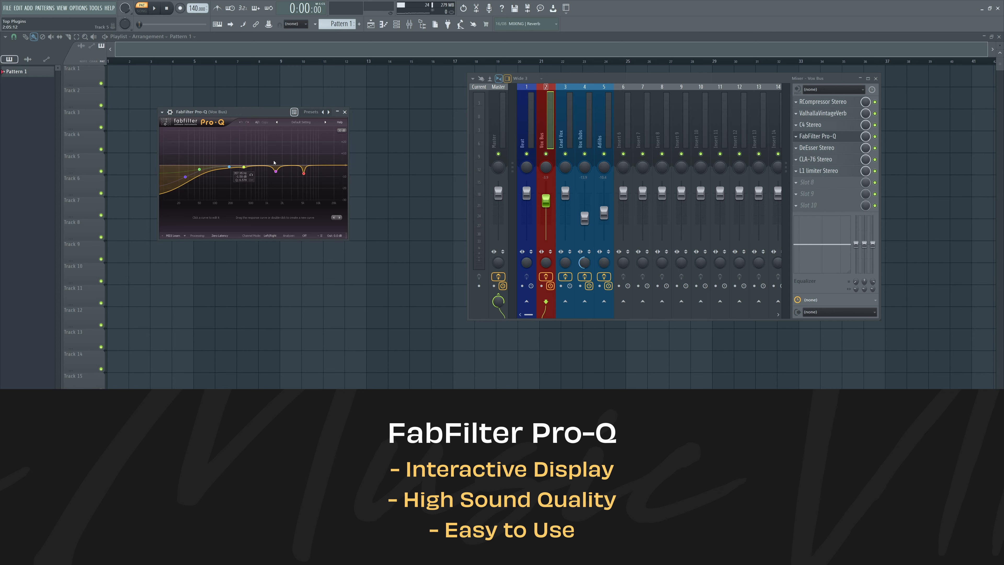
click(345, 112)
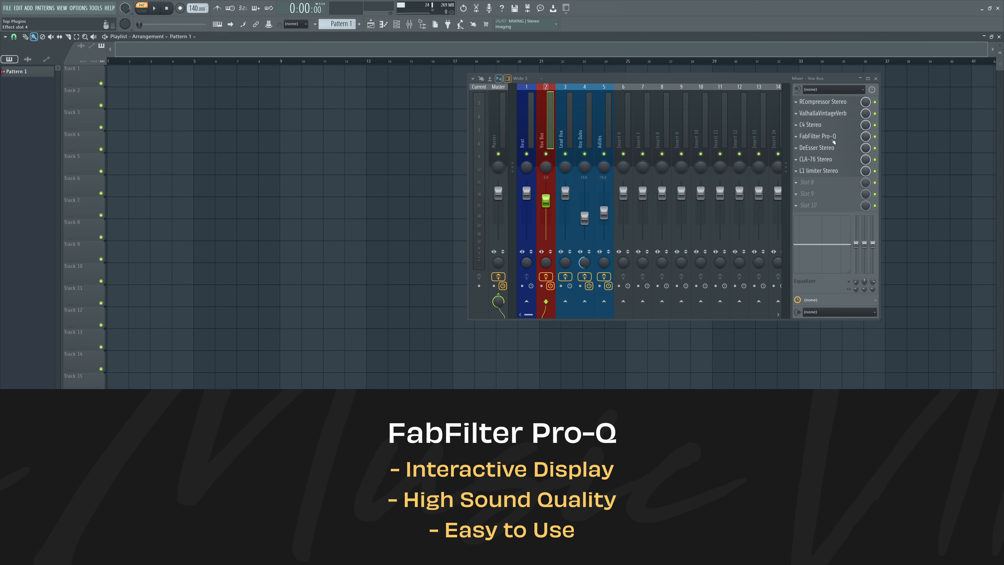
click(830, 137)
click(344, 112)
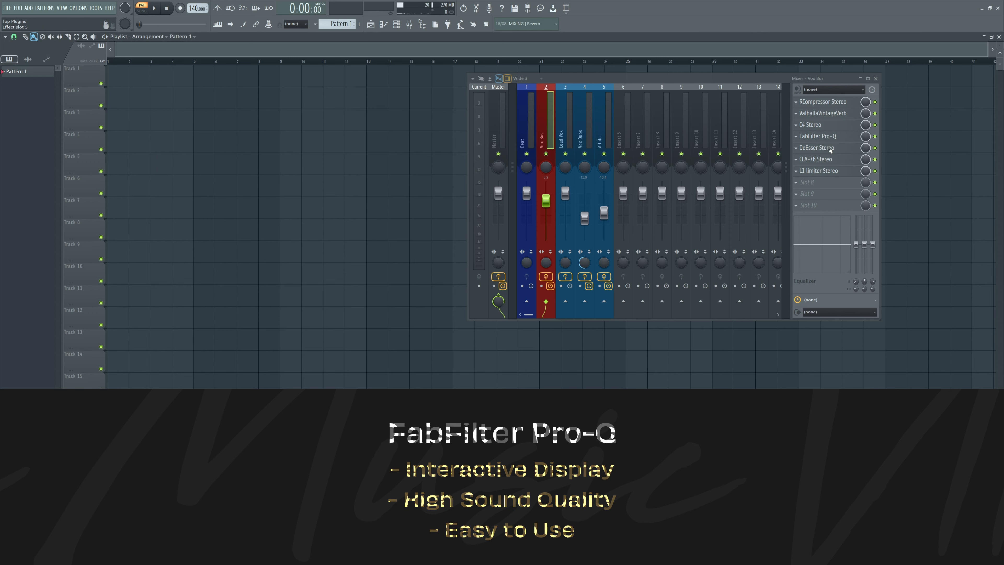
Open the DeEsser on the Vox Bus to examine its threshold and frequency settings, and close it.
click(817, 148)
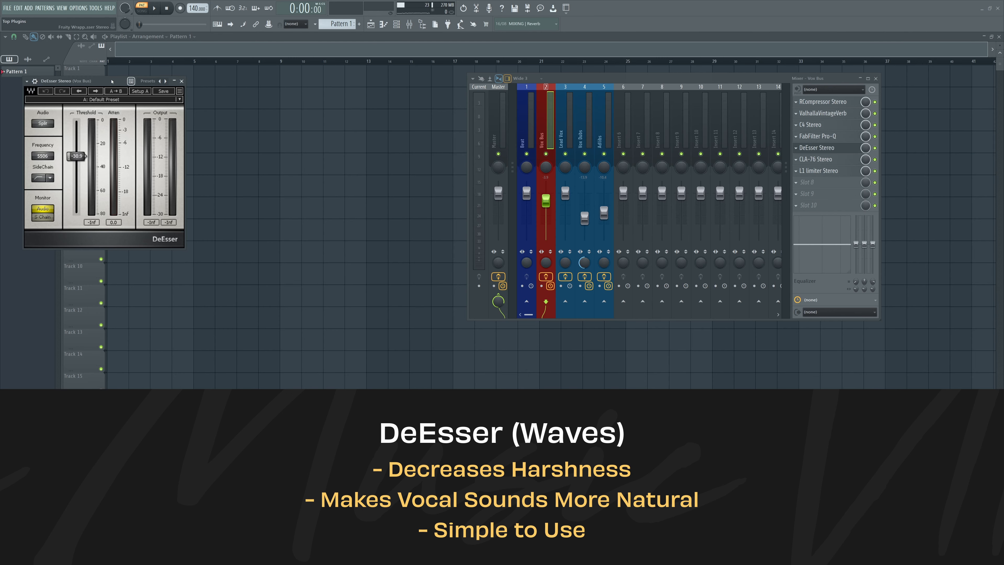
drag(112, 82, 222, 83)
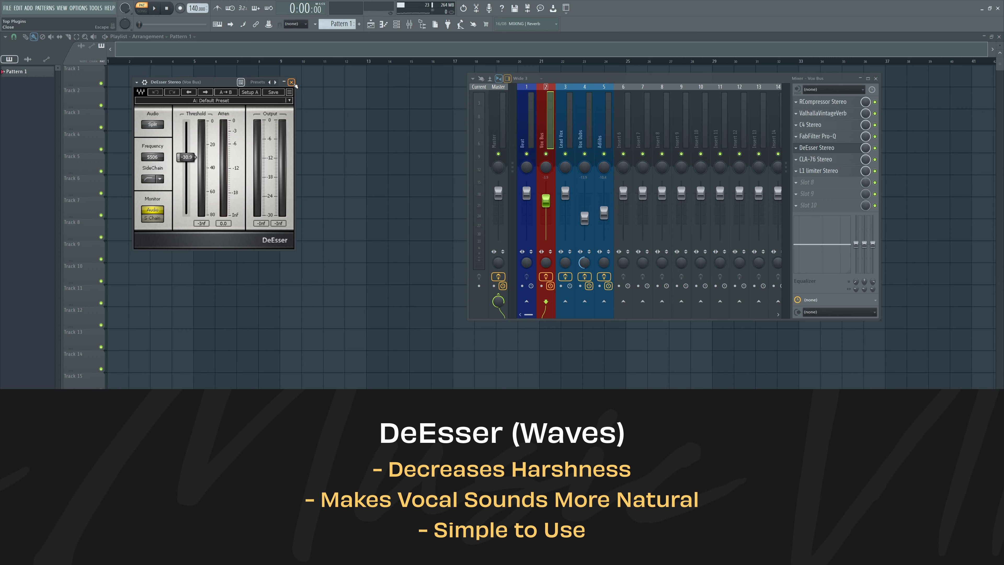
click(291, 82)
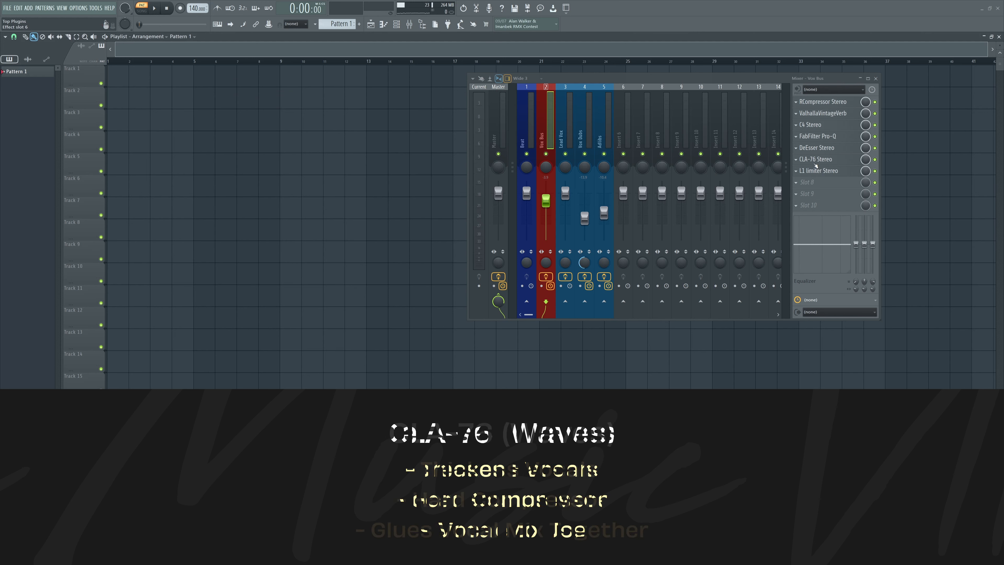
Open the CLA-76 compressor on the Vox Bus to examine its input, output and ratio settings, and close it.
click(816, 159)
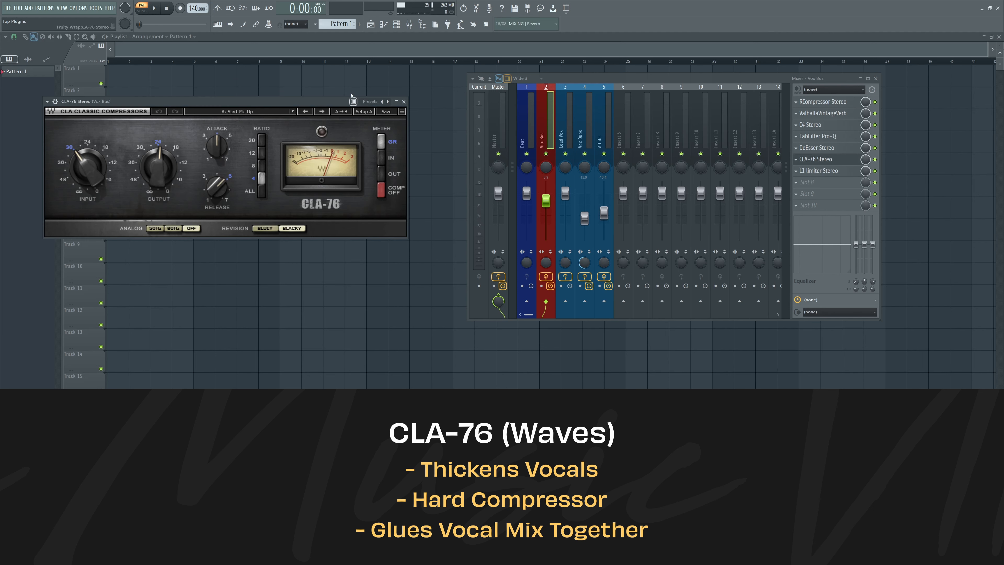
drag(323, 102, 354, 97)
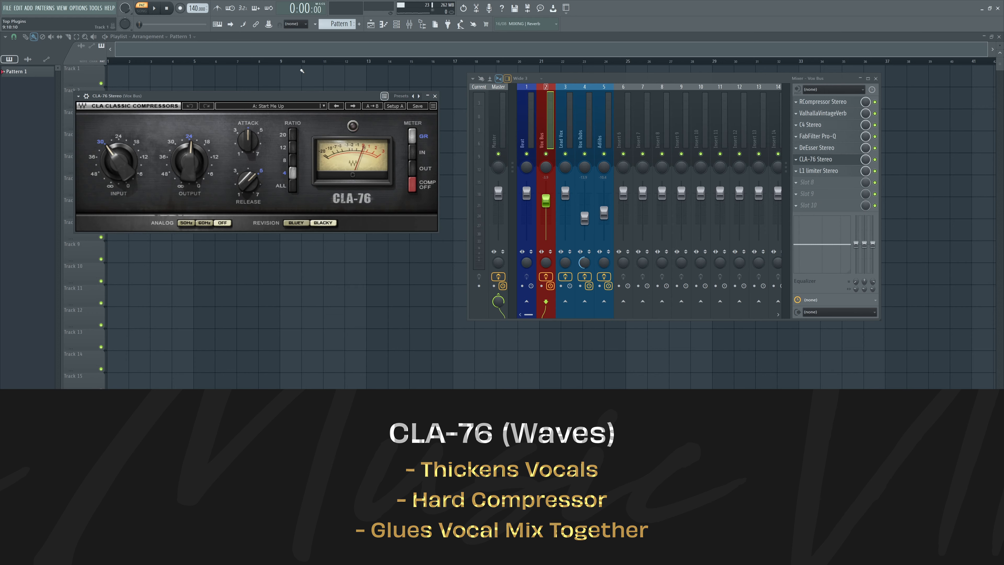
click(435, 96)
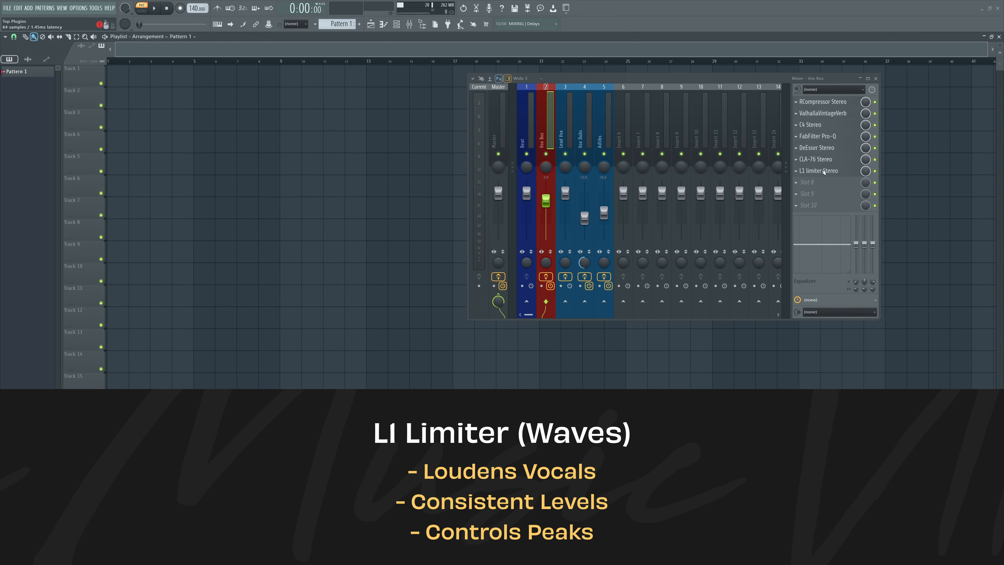
Open the L1 limiter on the Vox Bus to examine its threshold and ceiling, and close it.
click(818, 171)
drag(188, 95, 307, 93)
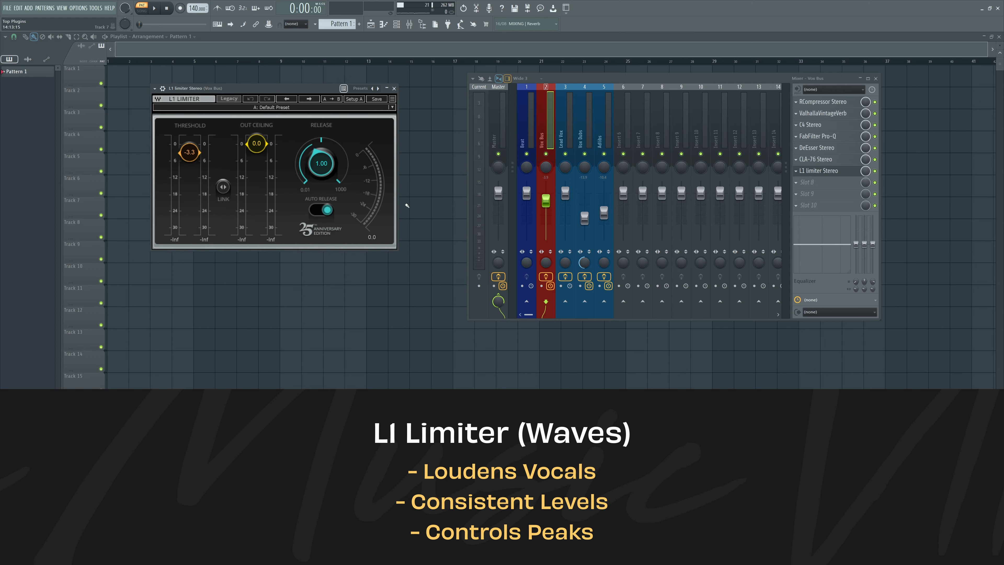
click(394, 89)
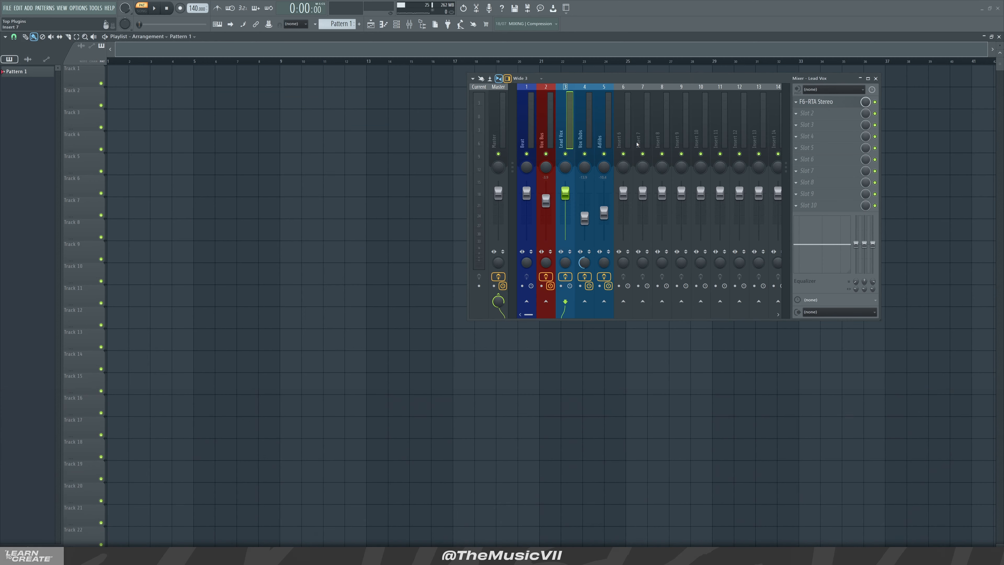
Select the Lead Vox track, open its F6-RTA equalizer to examine the curve, and close it.
click(580, 129)
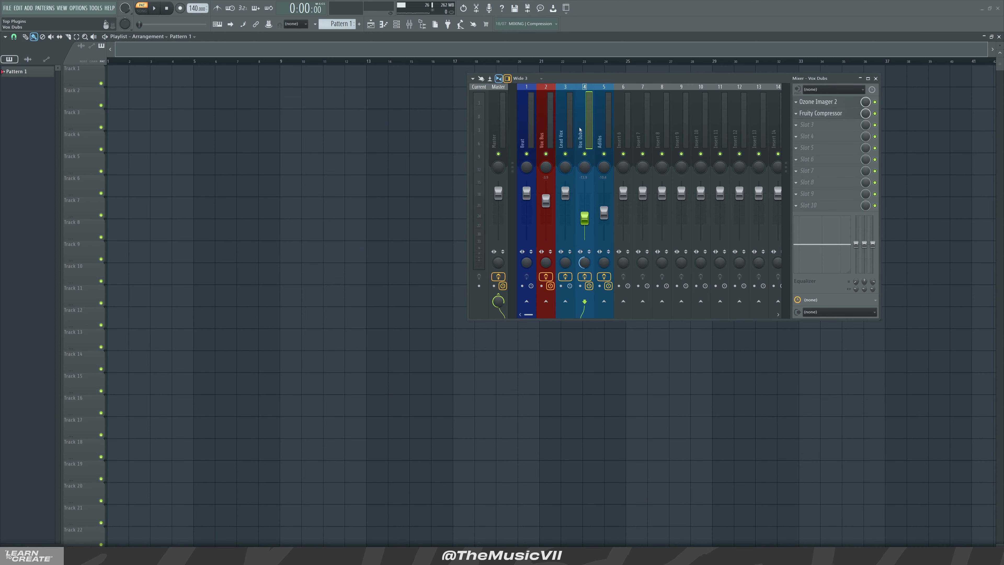
click(574, 115)
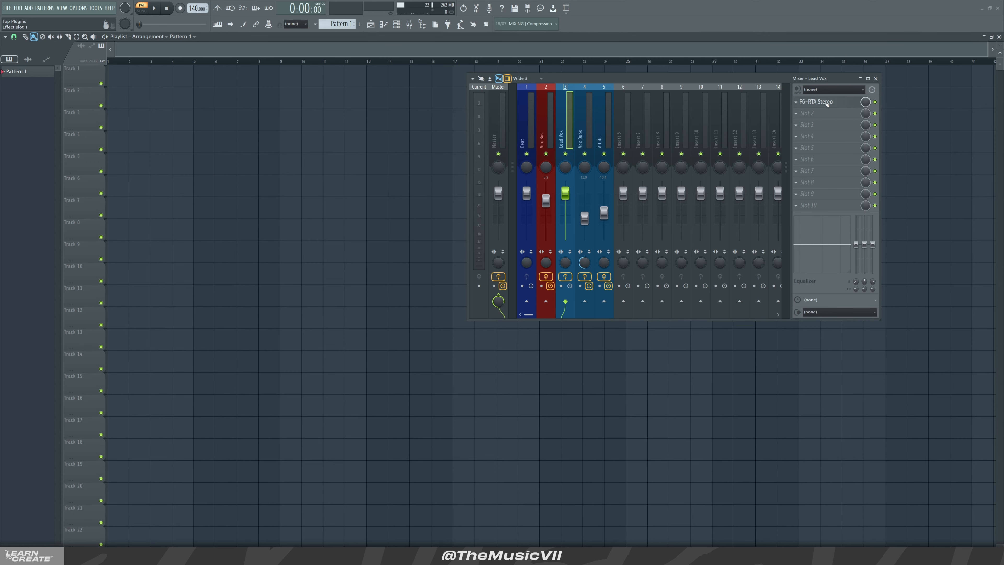
click(823, 104)
drag(245, 137, 291, 82)
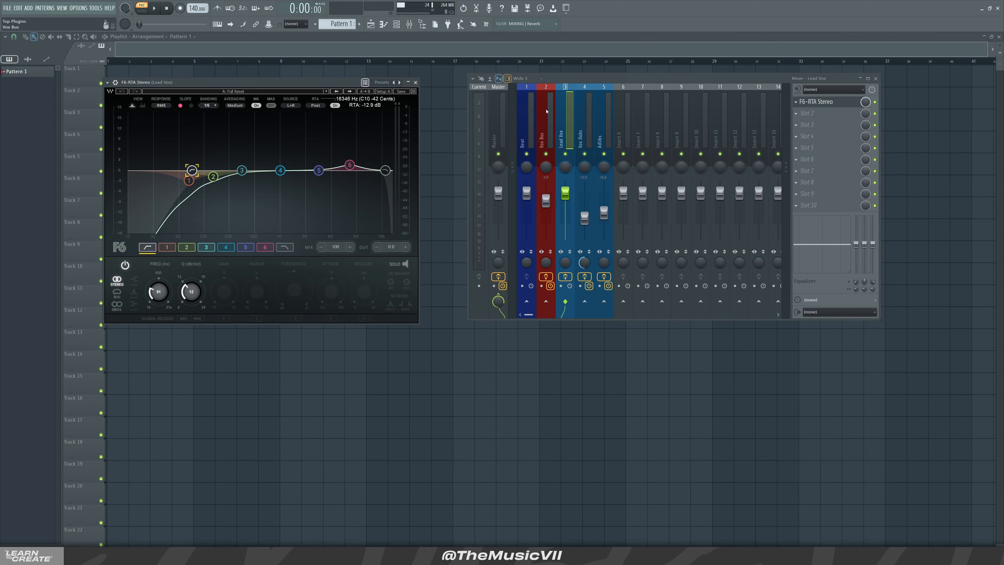
click(415, 83)
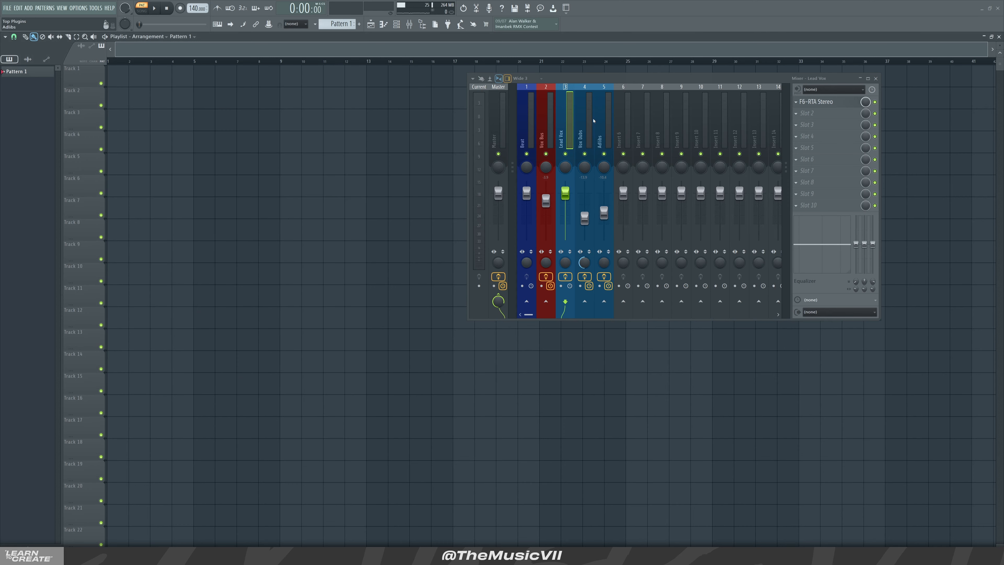
Inspect the effect chains of the Vox Dubs, Adlibs and Vox Bus mixer tracks.
click(585, 117)
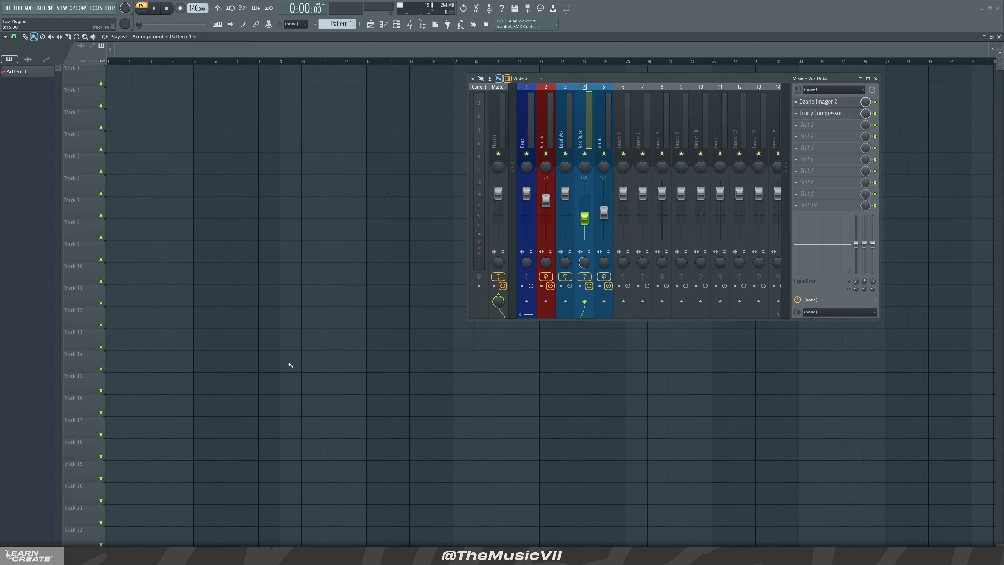
click(595, 120)
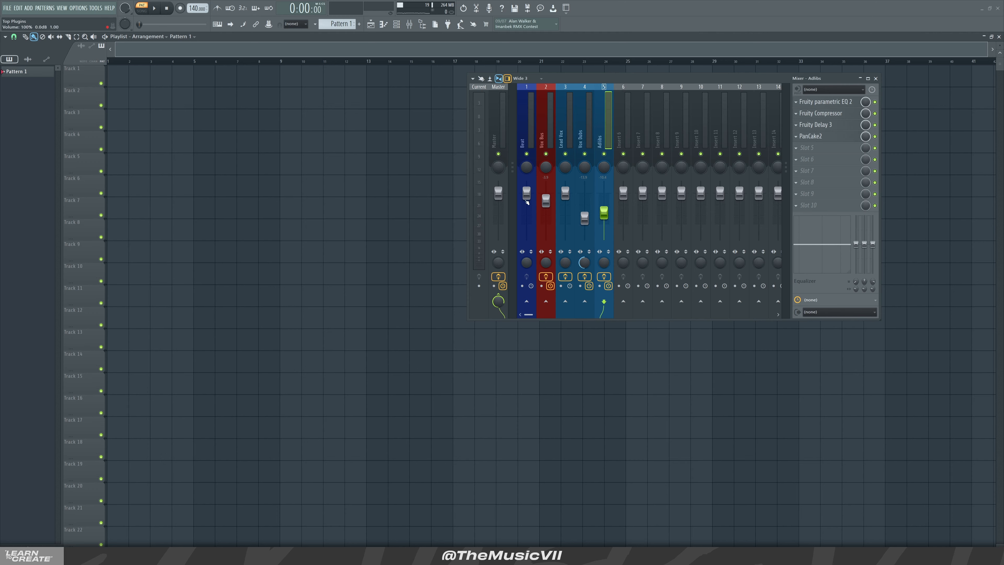
click(544, 135)
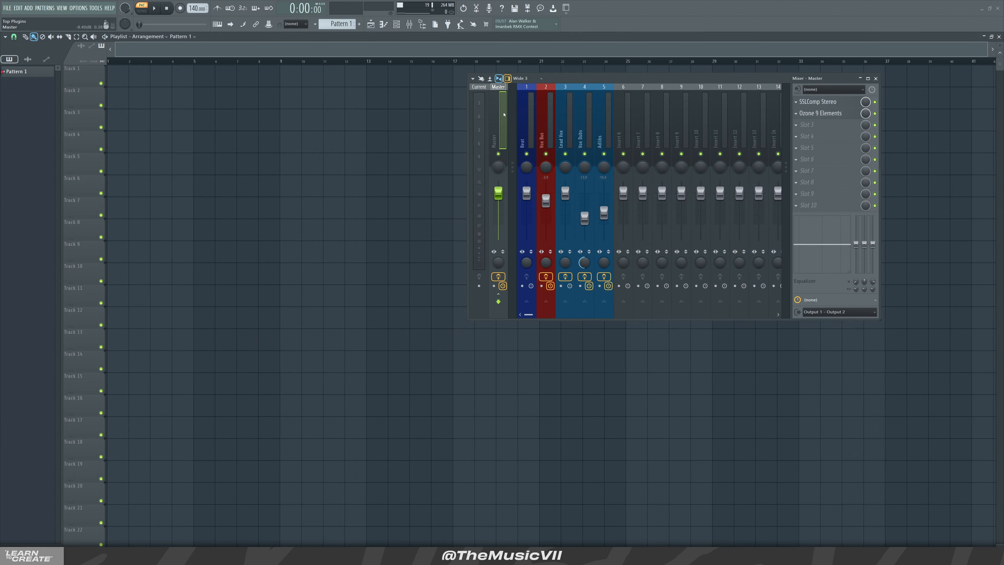
Examine the SSLComp and Ozone 9 Elements plugins on the Master track, arranging their windows, and close them along with the mixer.
click(808, 101)
drag(77, 81, 188, 77)
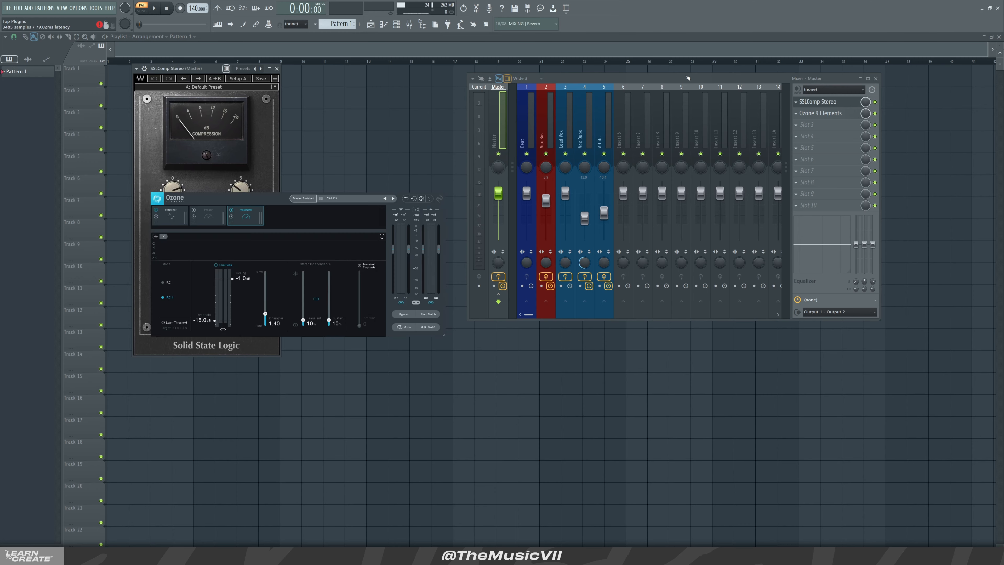
drag(688, 79, 755, 83)
drag(355, 191, 409, 149)
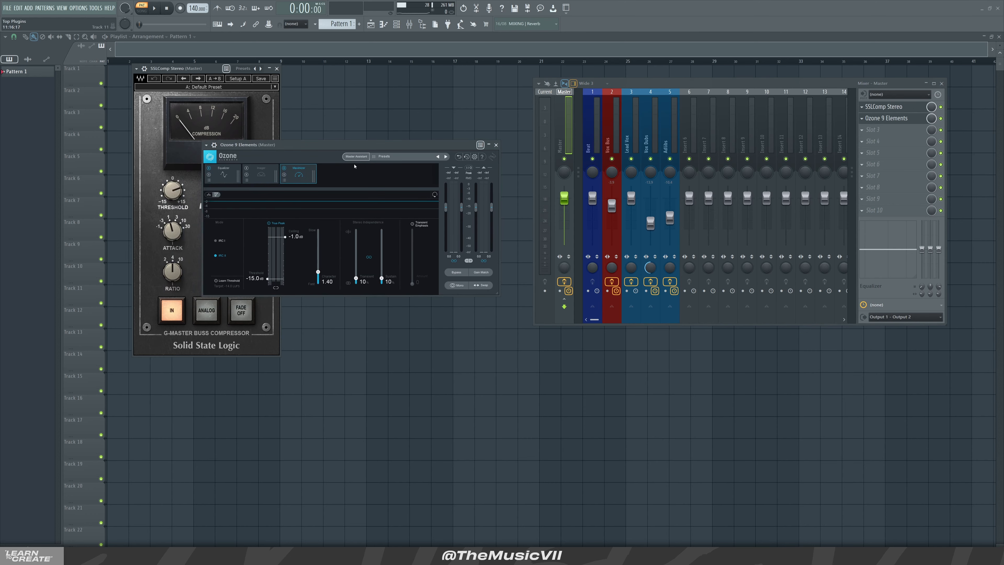
key(F9)
click(276, 68)
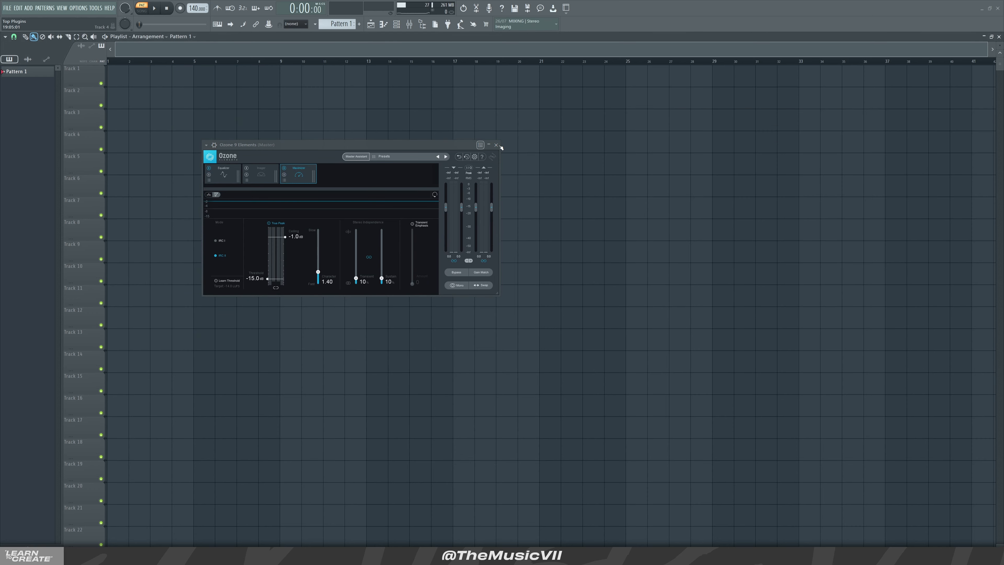
click(496, 145)
Bring back and reposition the mixer, briefly viewing Ozone 9 Elements on the Master track again.
key(F9)
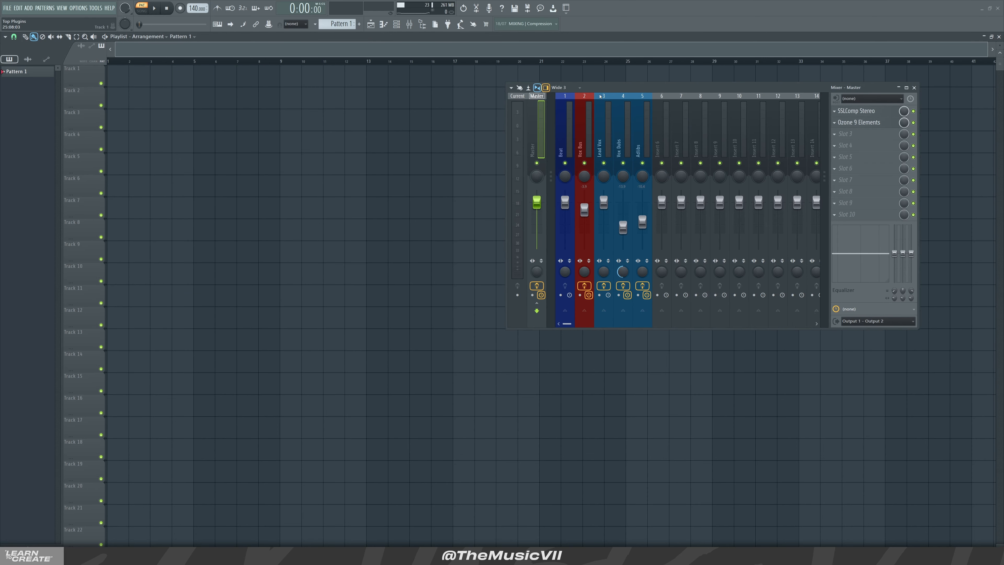
drag(600, 96, 466, 99)
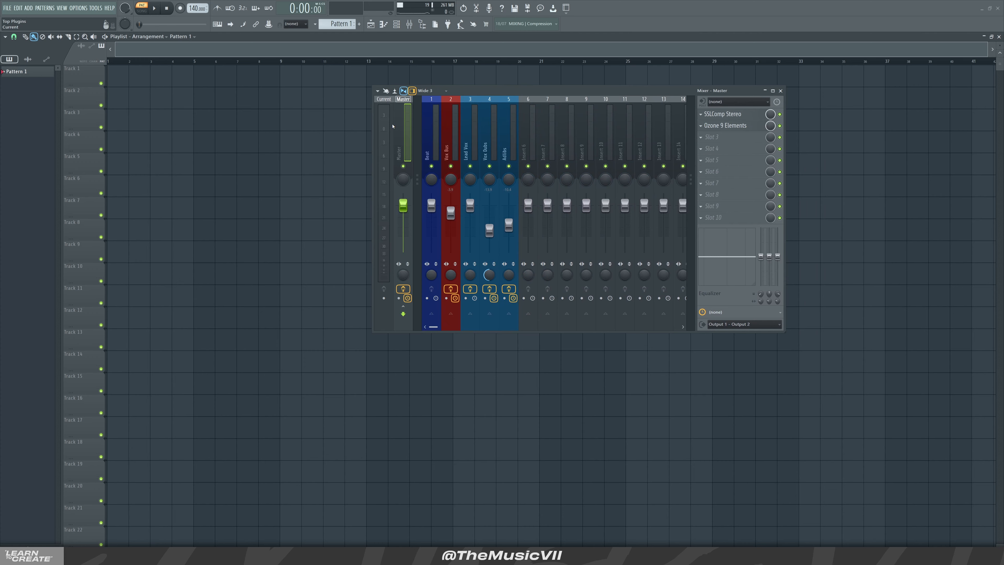
click(742, 125)
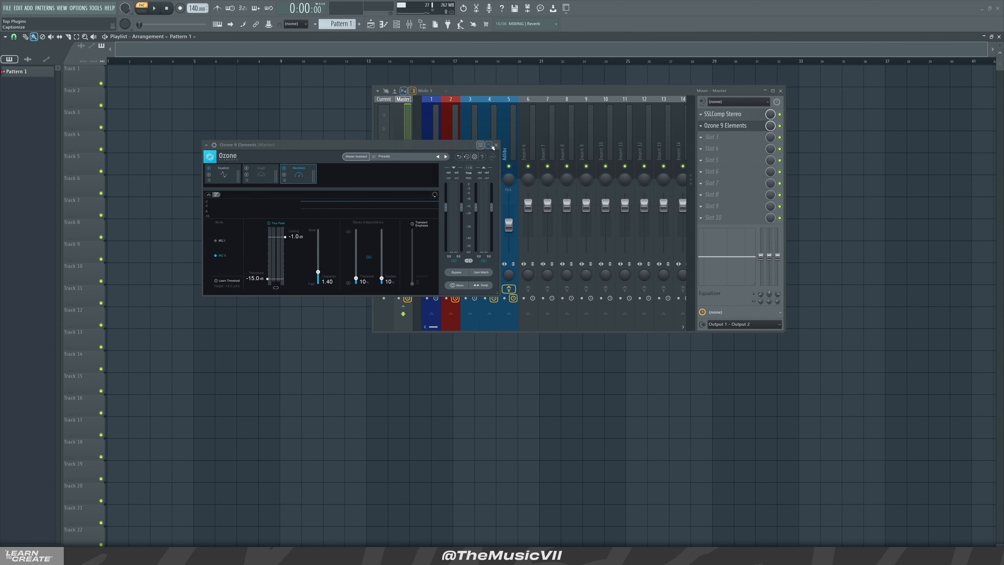
click(737, 124)
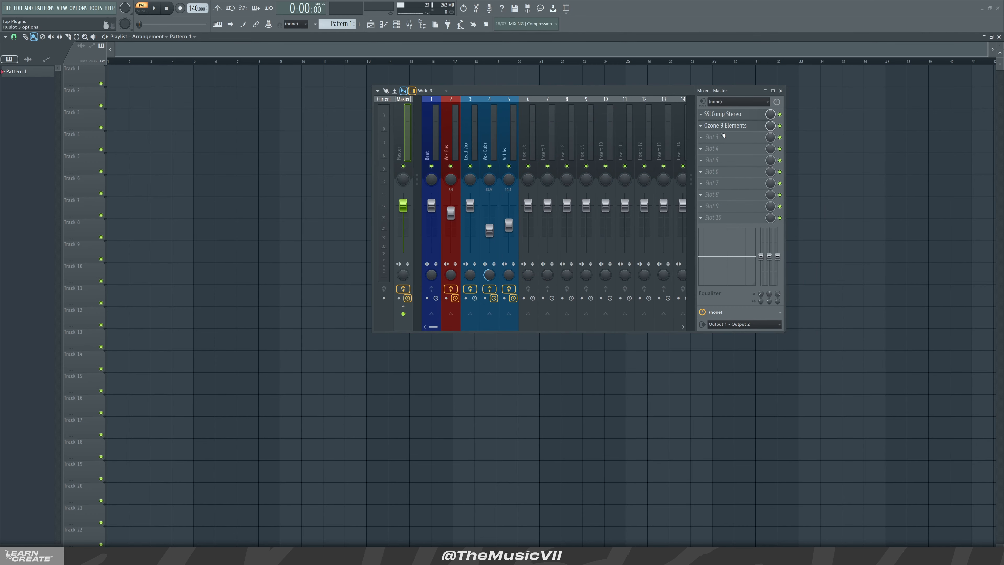
drag(677, 97, 750, 81)
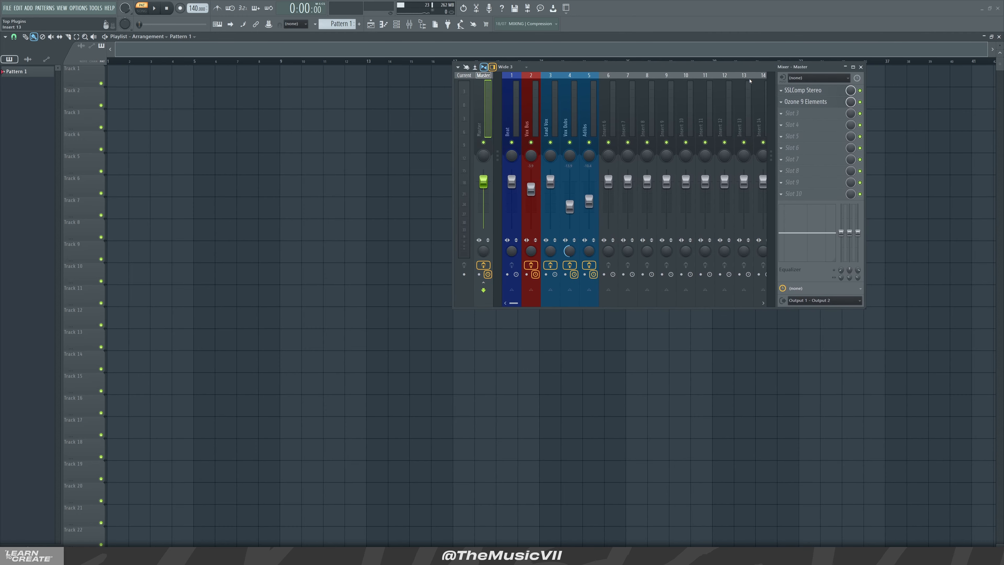